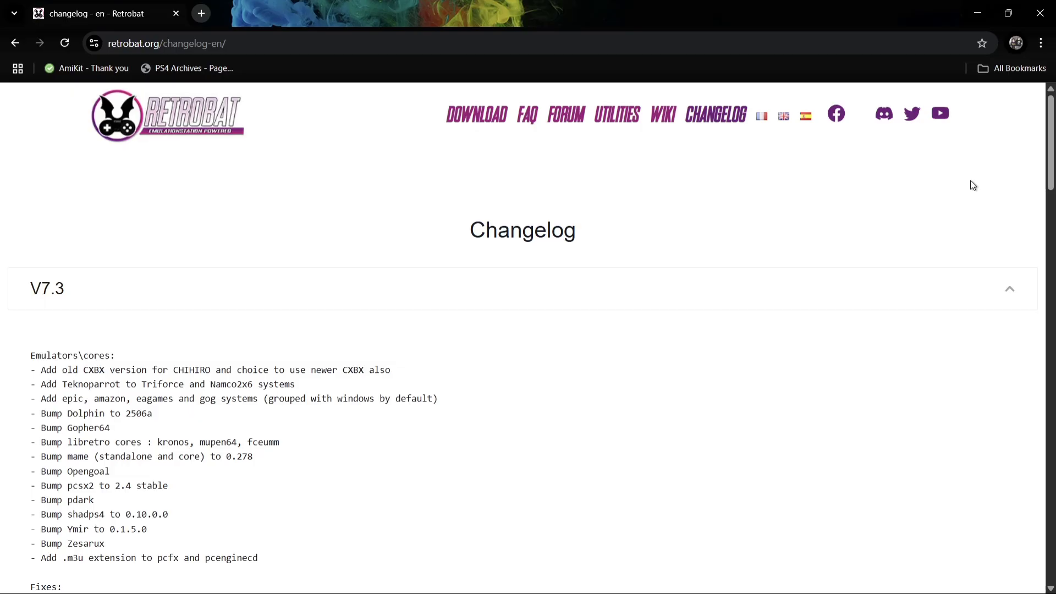
# - Read the emulators/cores and fixes sections of the V7.3 entry in the RetroBat changelog
pyautogui.scroll(-2, 971, 185)
pyautogui.scroll(-1, 972, 186)
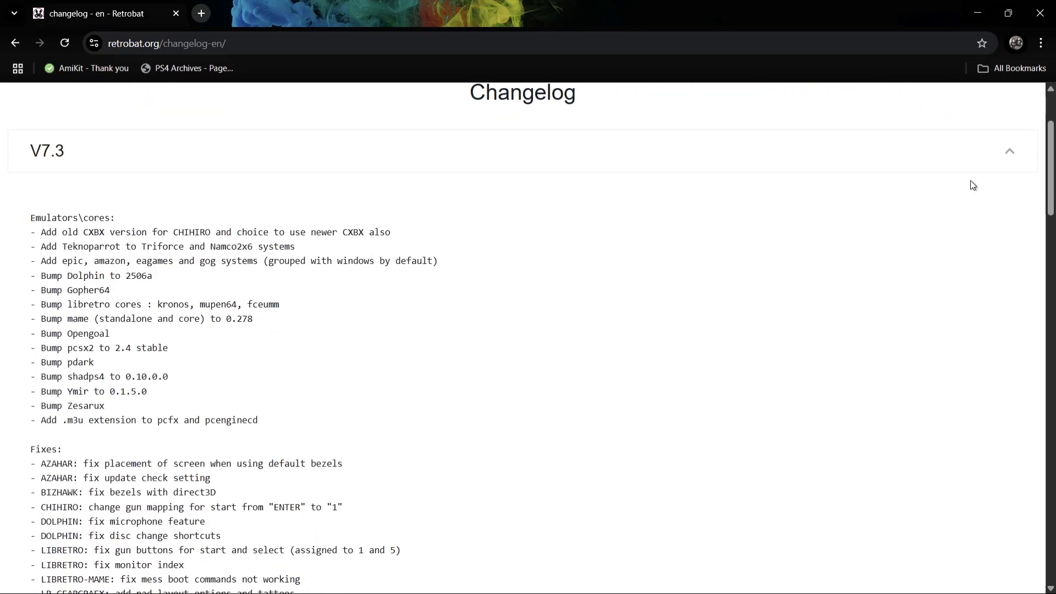
pyautogui.scroll(-1, 972, 185)
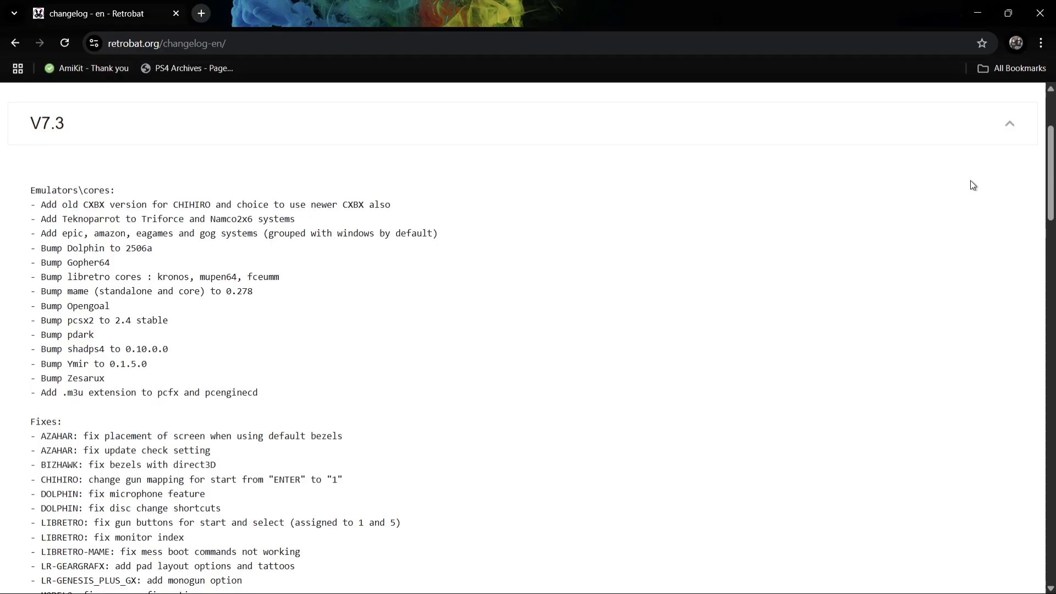
pyautogui.scroll(-1, 972, 185)
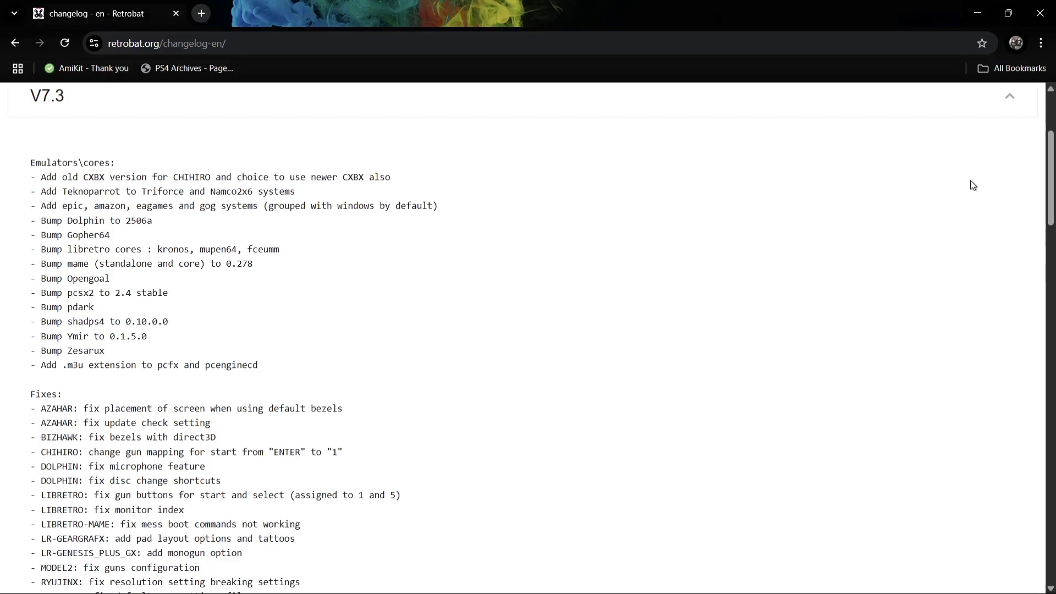
pyautogui.scroll(-1, 972, 184)
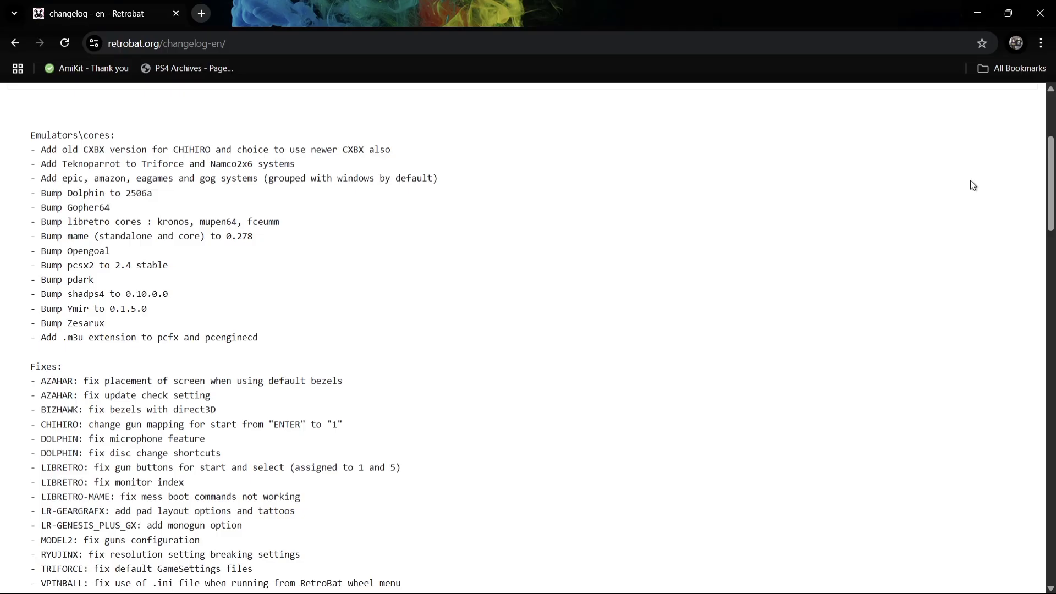
pyautogui.scroll(-2, 973, 185)
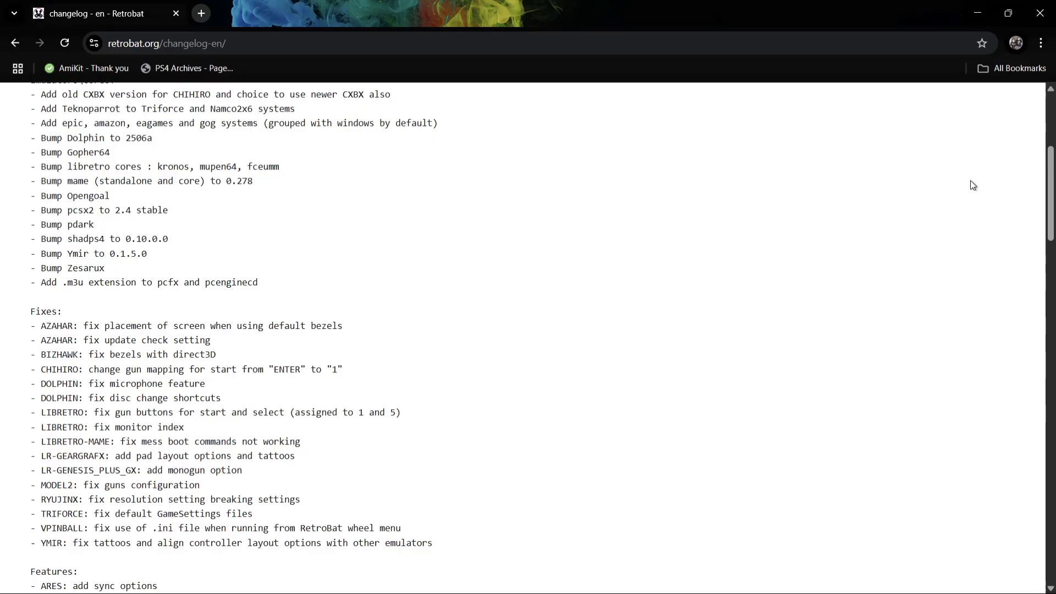
pyautogui.scroll(-2, 972, 184)
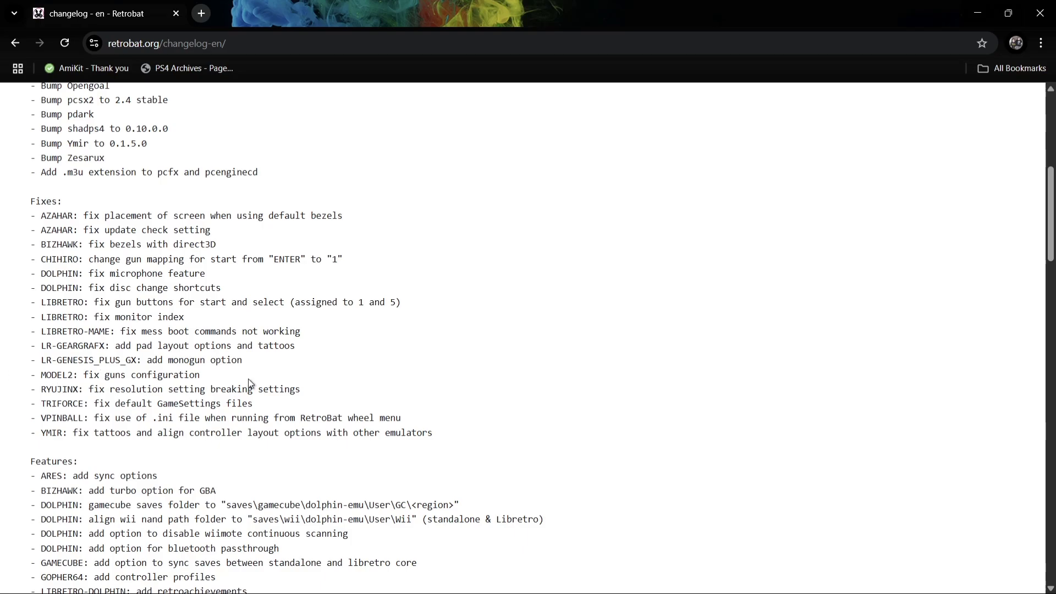
# - Read the features and other stuff sections of the V7.3 changelog, including the Windows game store systems entry
pyautogui.scroll(-5, 249, 383)
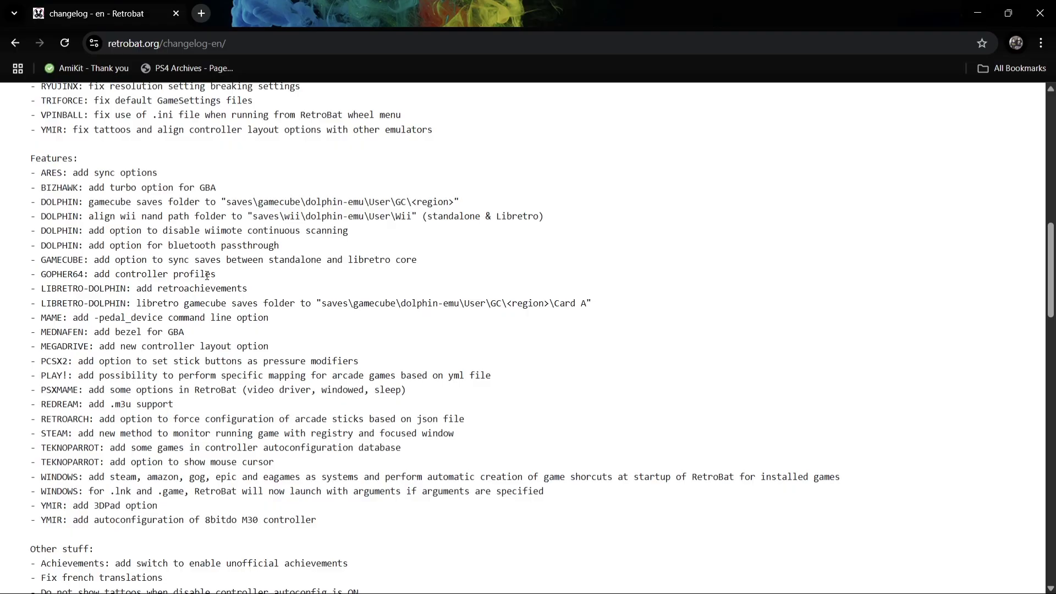
pyautogui.scroll(-2, 206, 275)
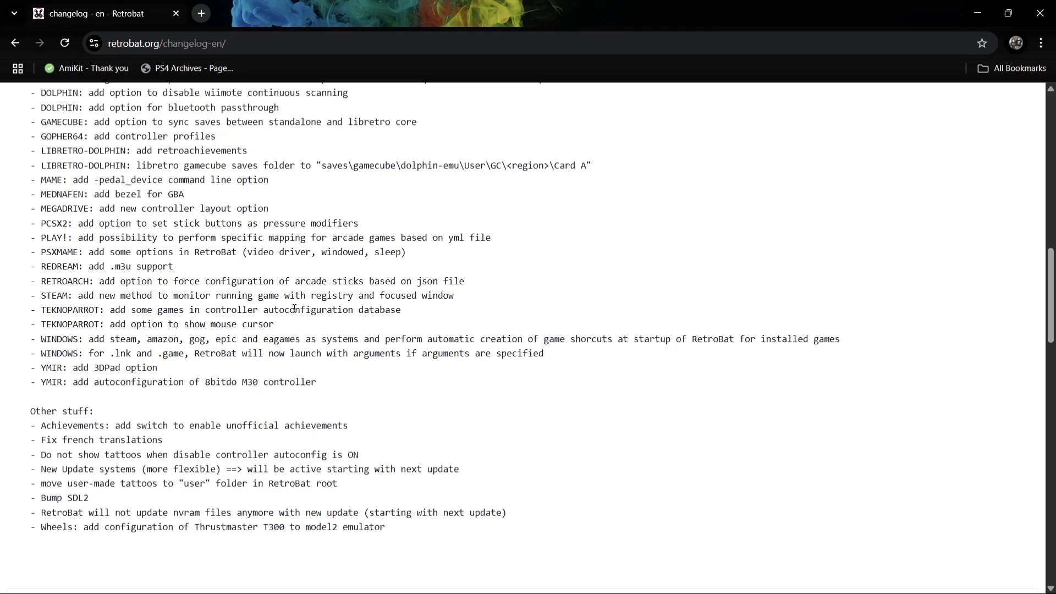
pyautogui.scroll(-3, 294, 309)
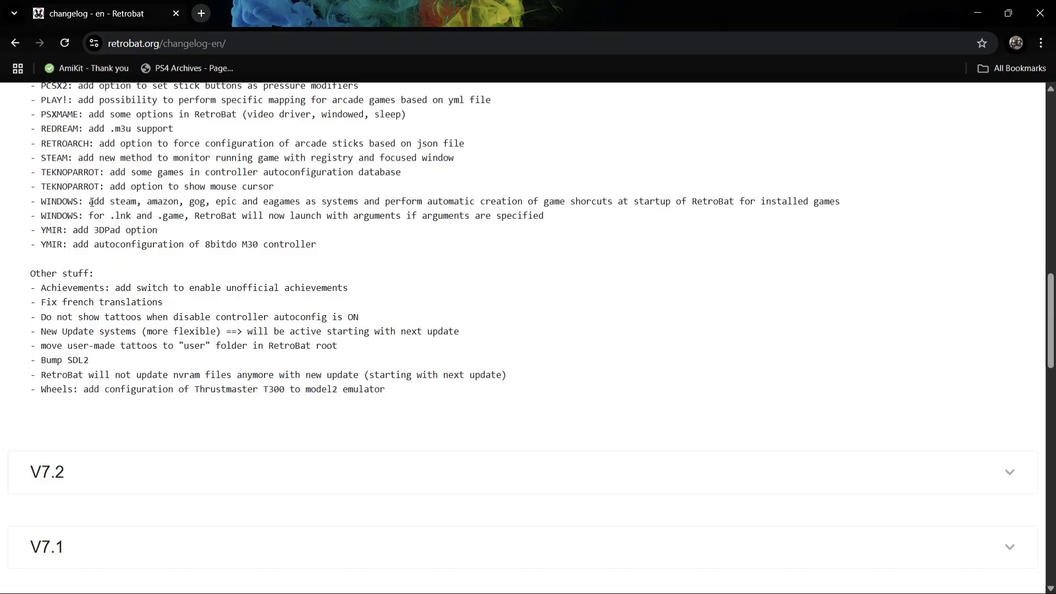
pyautogui.moveTo(92, 201); pyautogui.dragTo(308, 202)
pyautogui.click(341, 203)
pyautogui.scroll(-1, 341, 203)
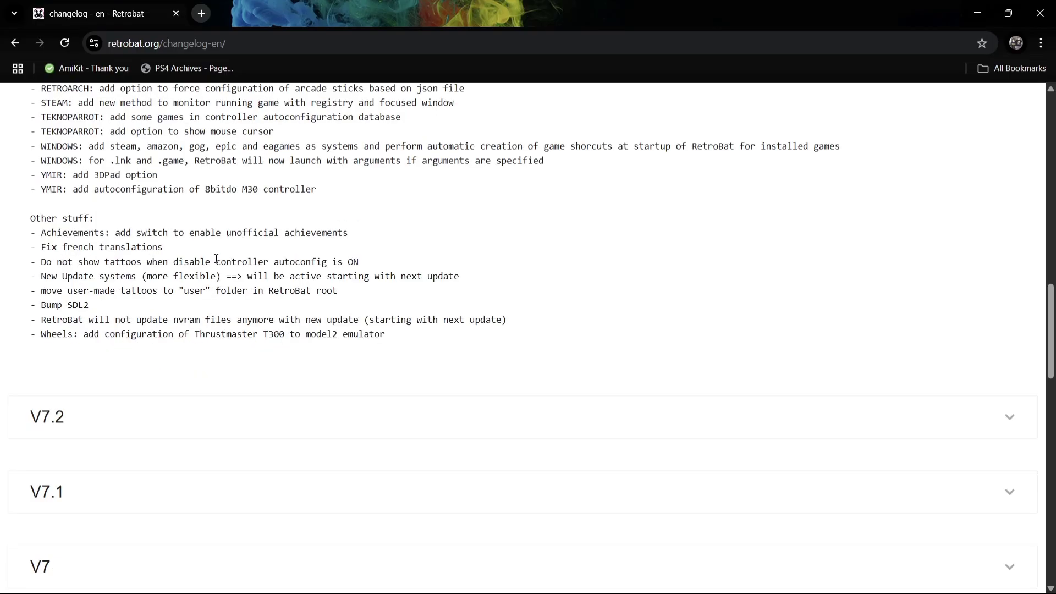
pyautogui.scroll(5, 216, 259)
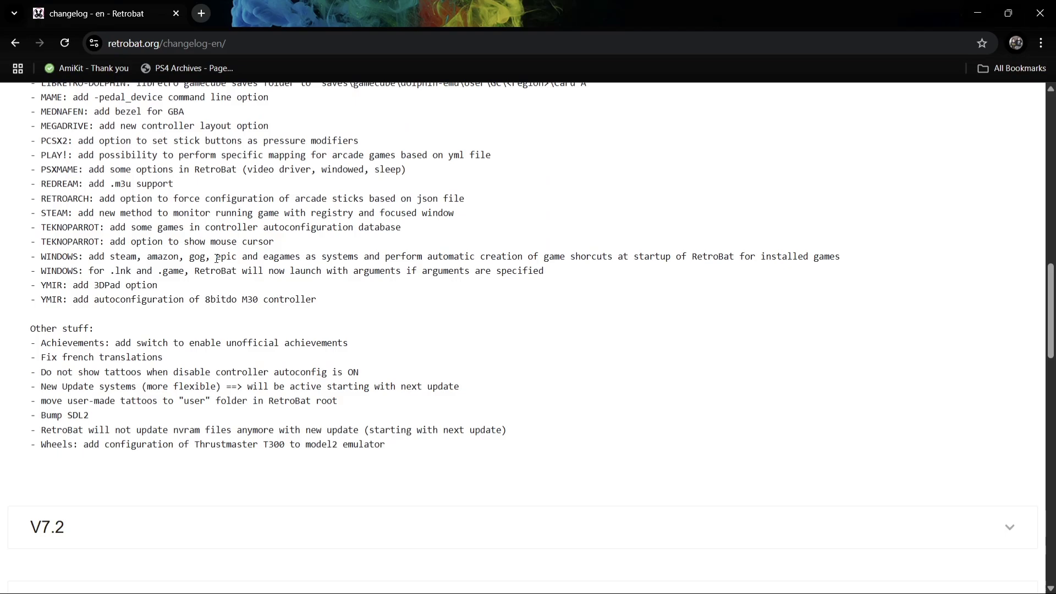
pyautogui.scroll(1, 216, 258)
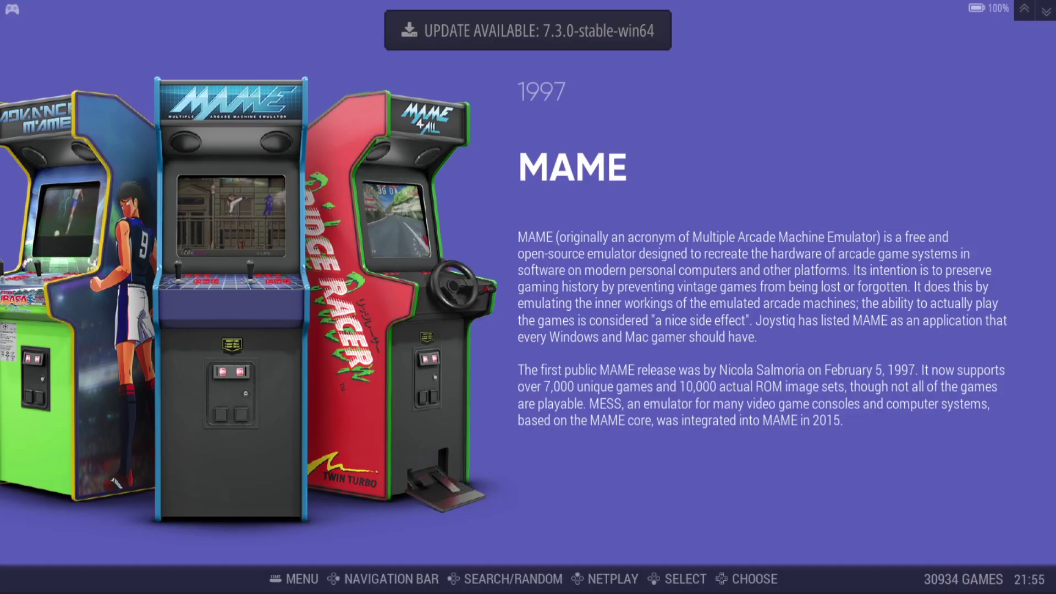
# - Open RetroBat's Updates & Downloads settings
pyautogui.press('Return')
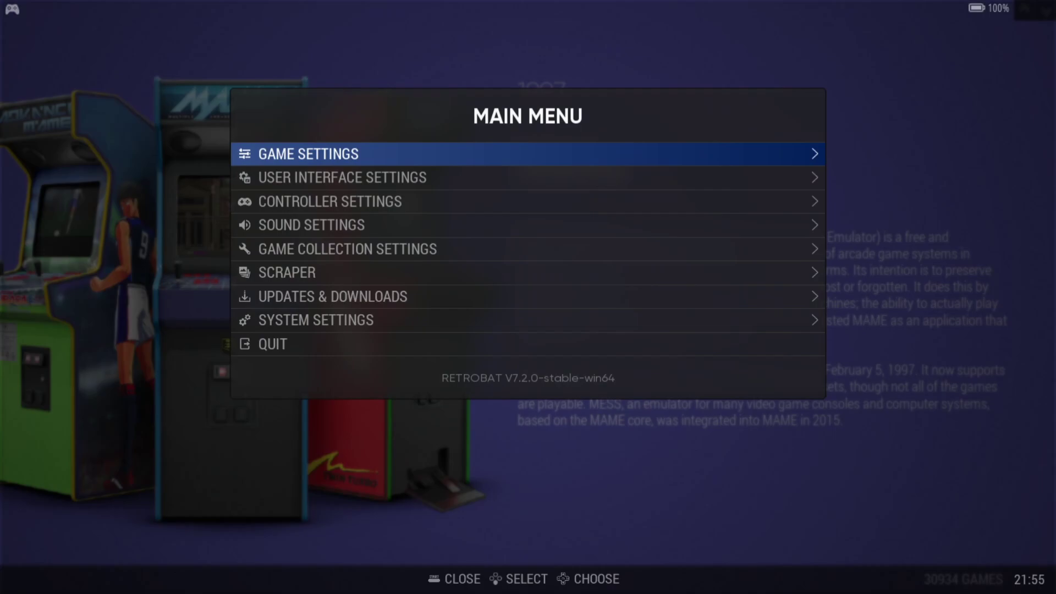
pyautogui.press('Down')
pyautogui.press('Down')
pyautogui.press('Down')
pyautogui.press('Down')
pyautogui.press('Down')
pyautogui.press('Down')
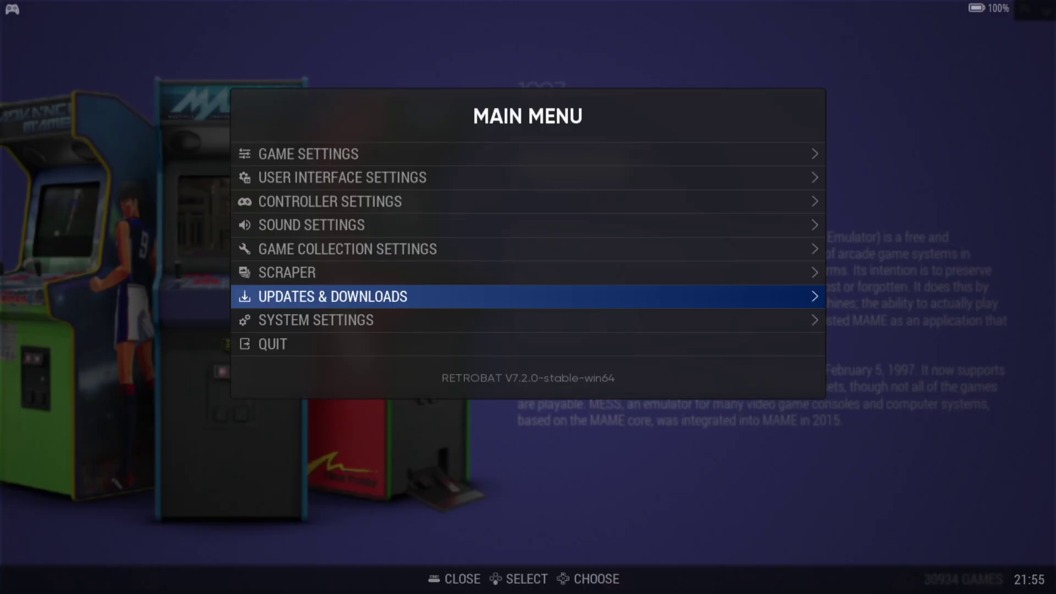
pyautogui.press('Return')
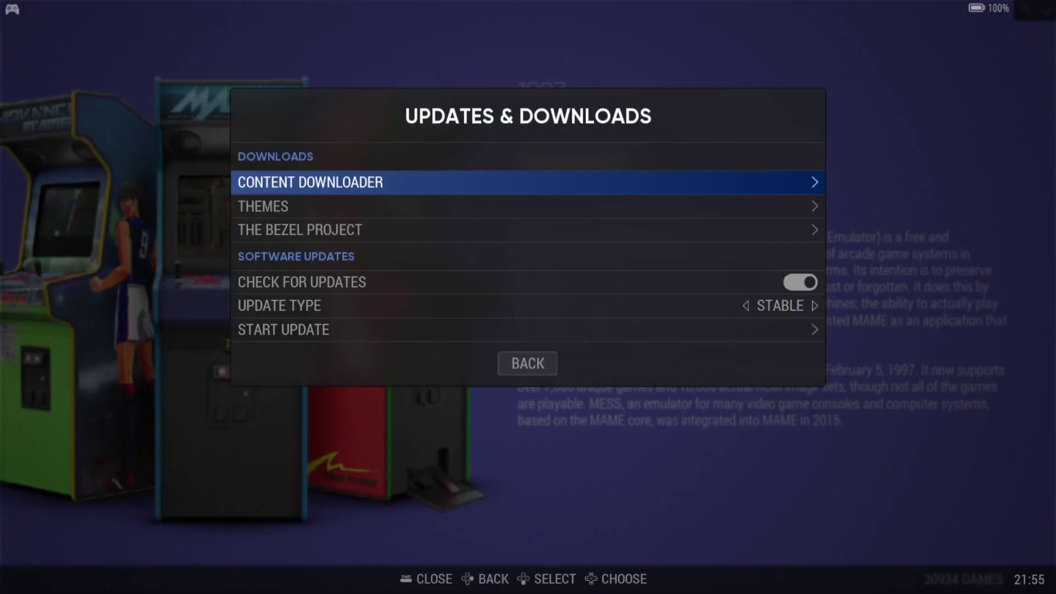
# - Examine the choices offered for the software update type, and return to the update settings
pyautogui.press('Down')
pyautogui.press('Down')
pyautogui.press('Down')
pyautogui.press('Down')
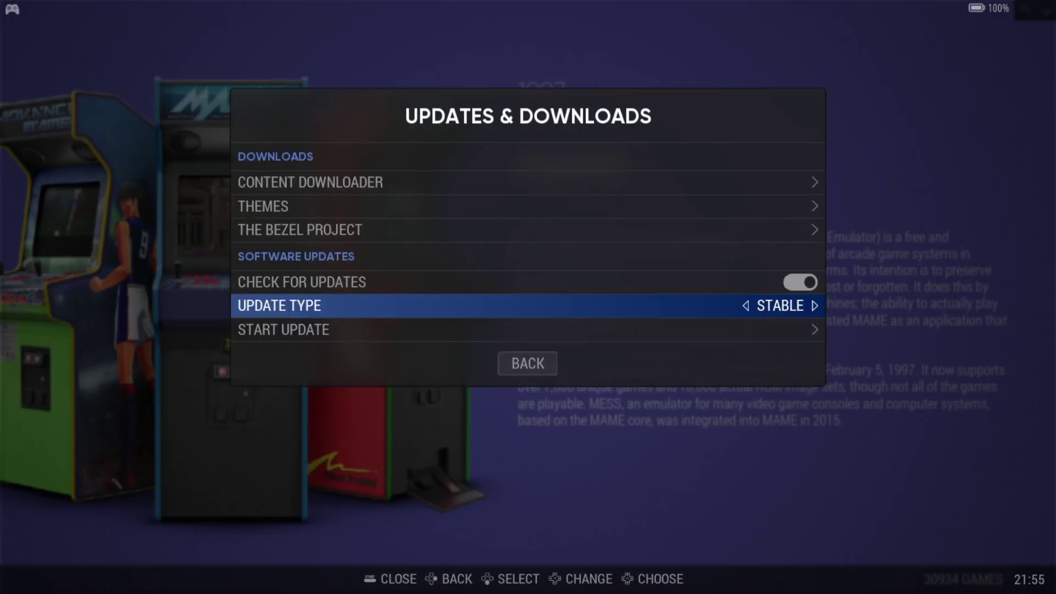
pyautogui.press('Return')
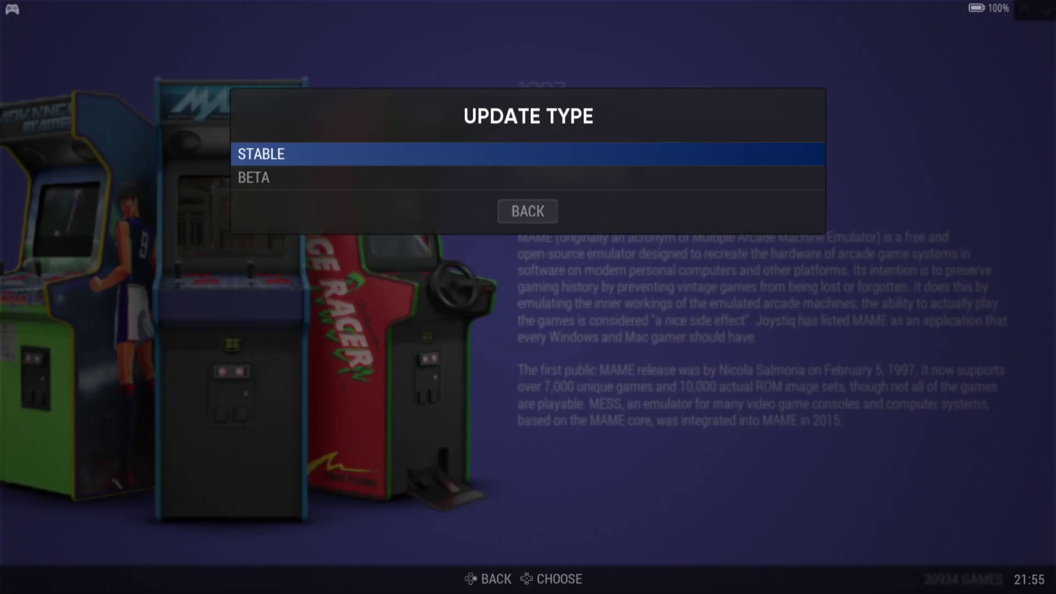
pyautogui.press('Down')
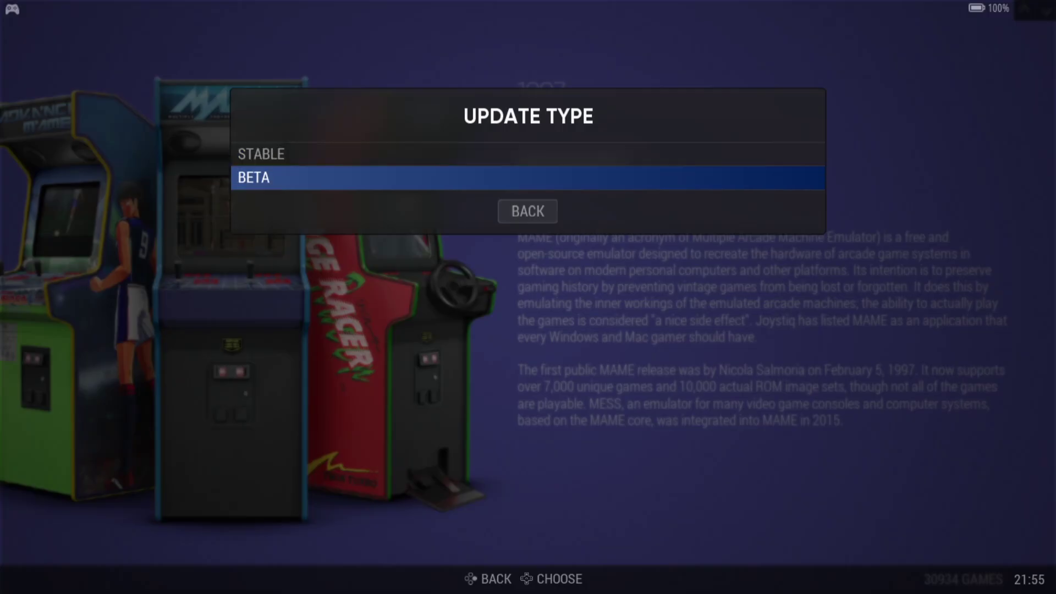
pyautogui.press('Escape')
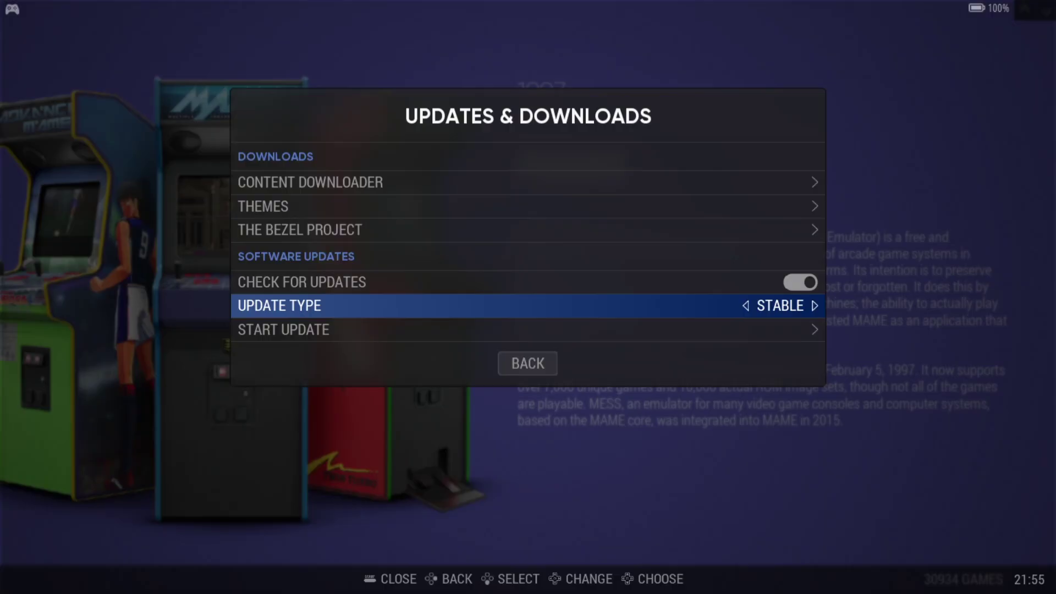
# - Start the software update, accept version 7.3.0-stable-win64, and close the settings
pyautogui.press('Down')
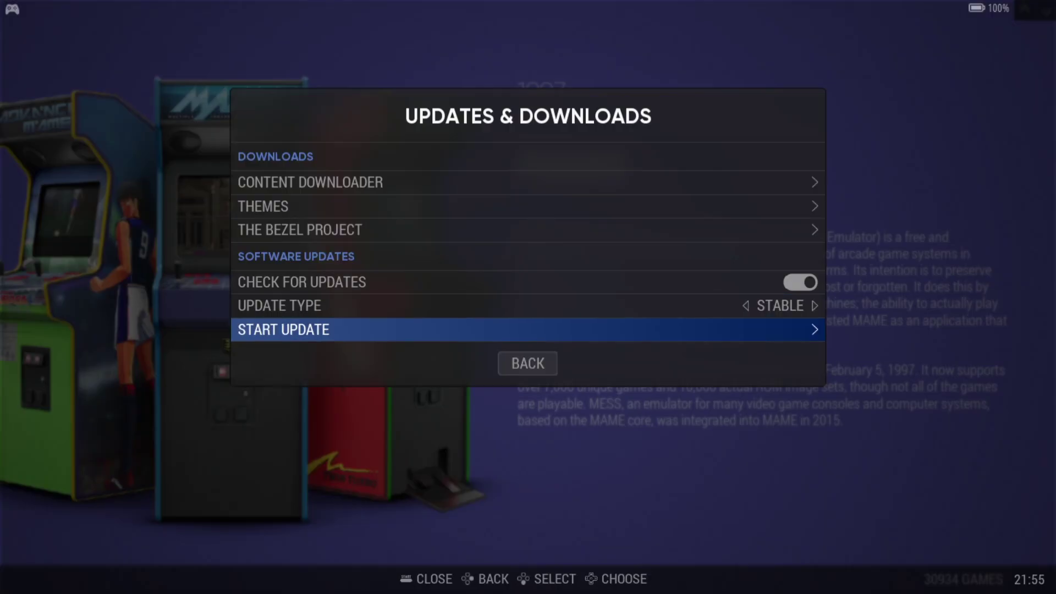
pyautogui.press('Return')
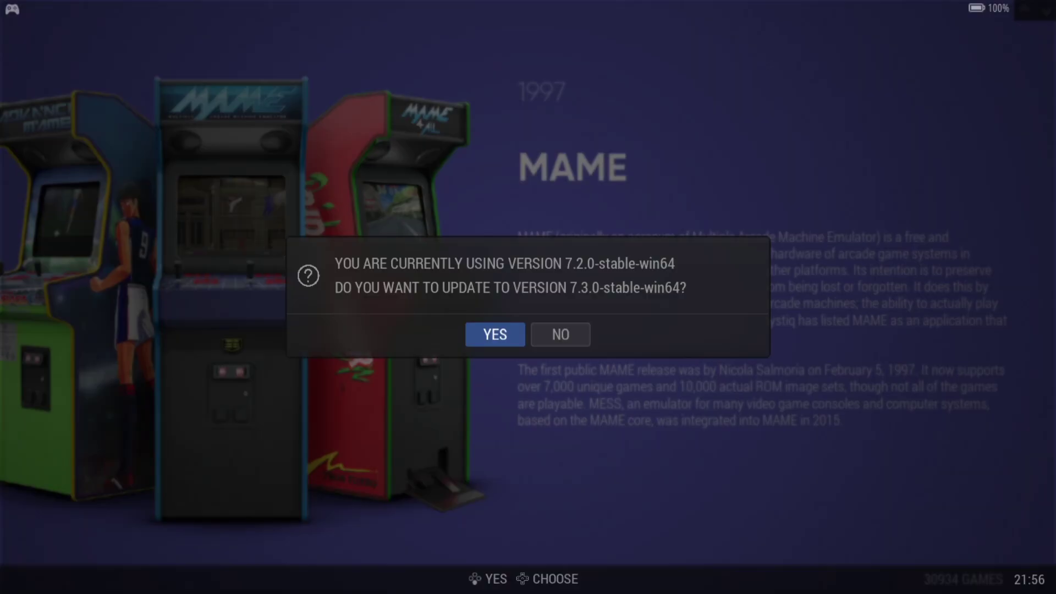
pyautogui.press('Return')
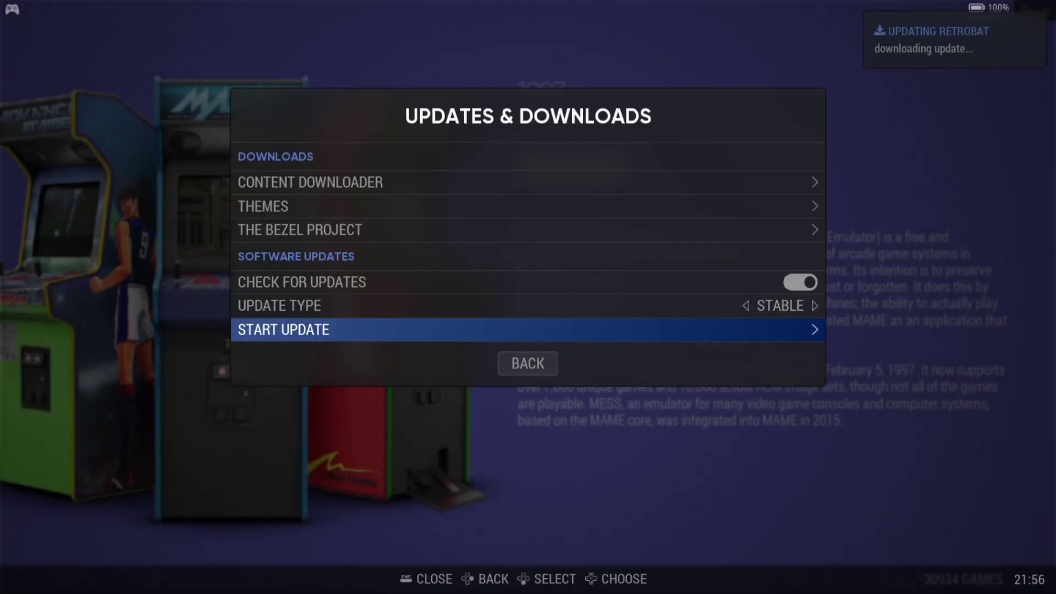
pyautogui.press('Escape')
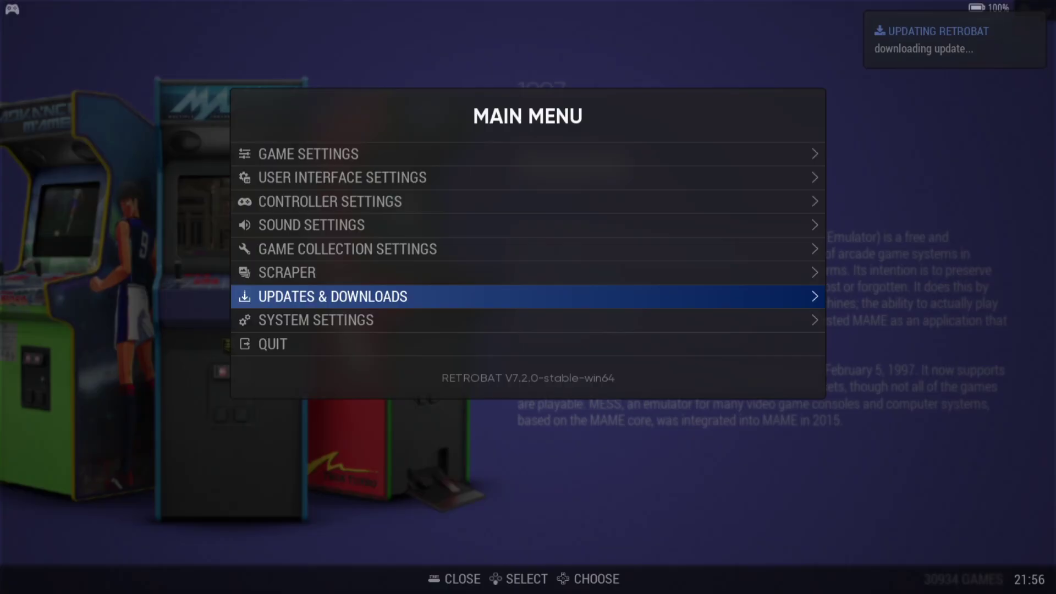
pyautogui.press('Escape')
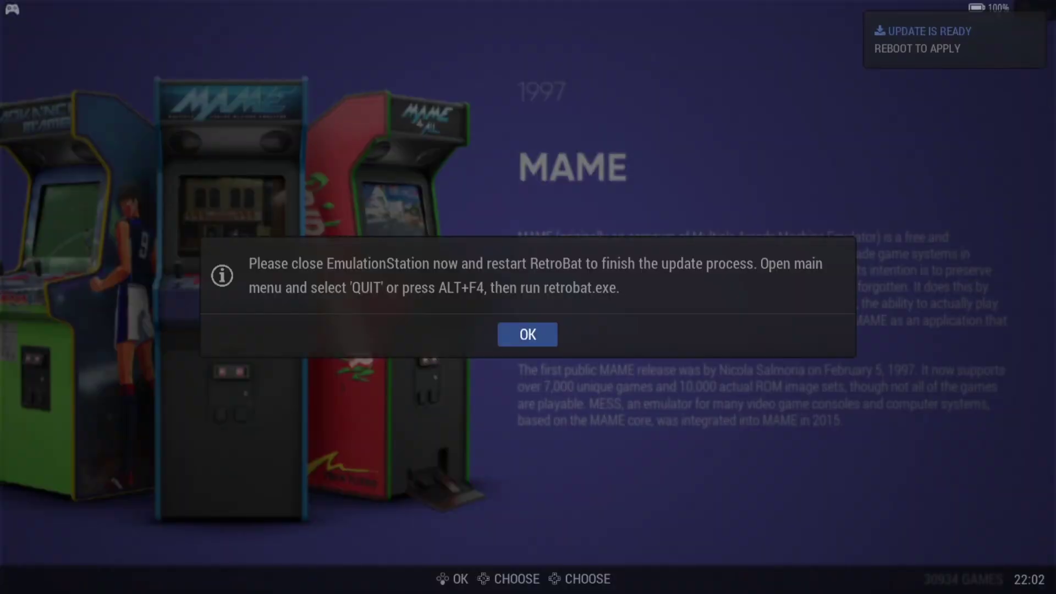
# - Acknowledge the restart notice and quit EmulationStation so the update can be applied
pyautogui.press('Return')
pyautogui.press('Escape')
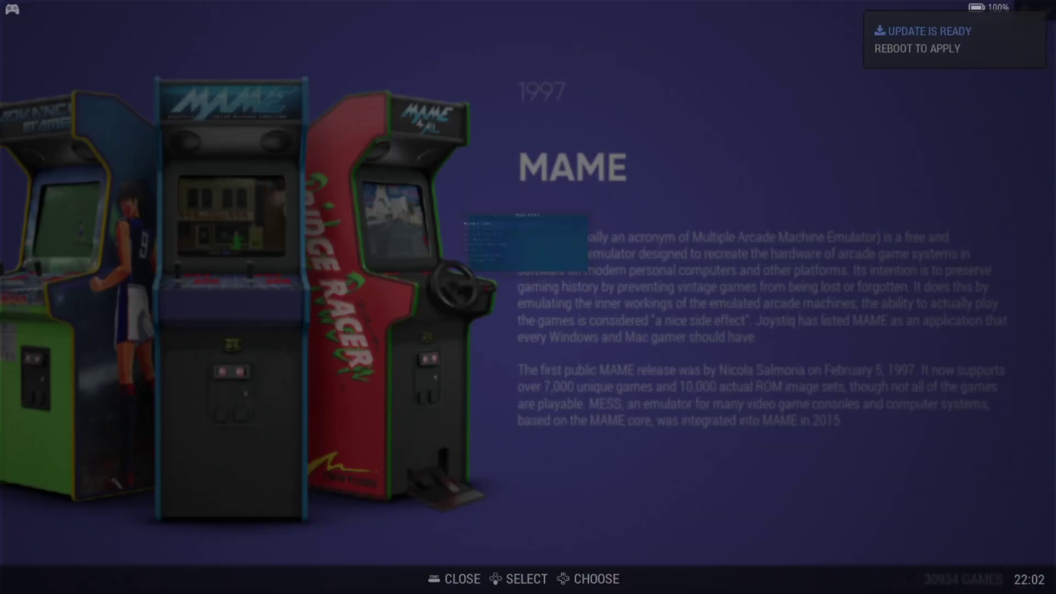
pyautogui.press('Down')
pyautogui.press('Down')
pyautogui.press('Down')
pyautogui.press('Down')
pyautogui.press('Down')
pyautogui.press('Down')
pyautogui.press('Down')
pyautogui.press('Down')
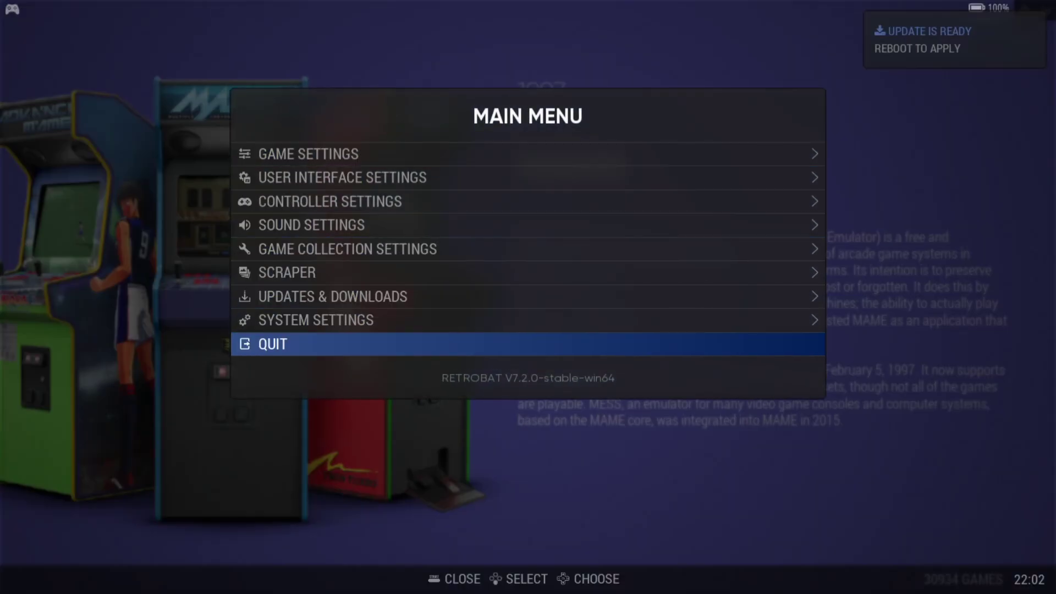
pyautogui.press('Return')
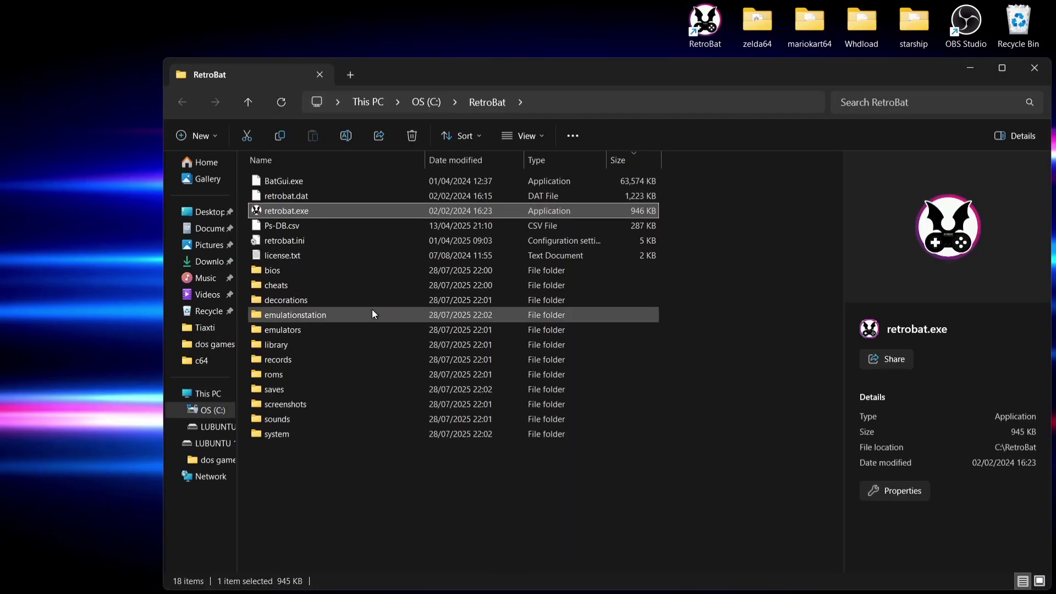
# - Look through the emulationstation folder and its .emulationstation subfolder in File Explorer, and return to the RetroBat folder
pyautogui.doubleClick(372, 312)
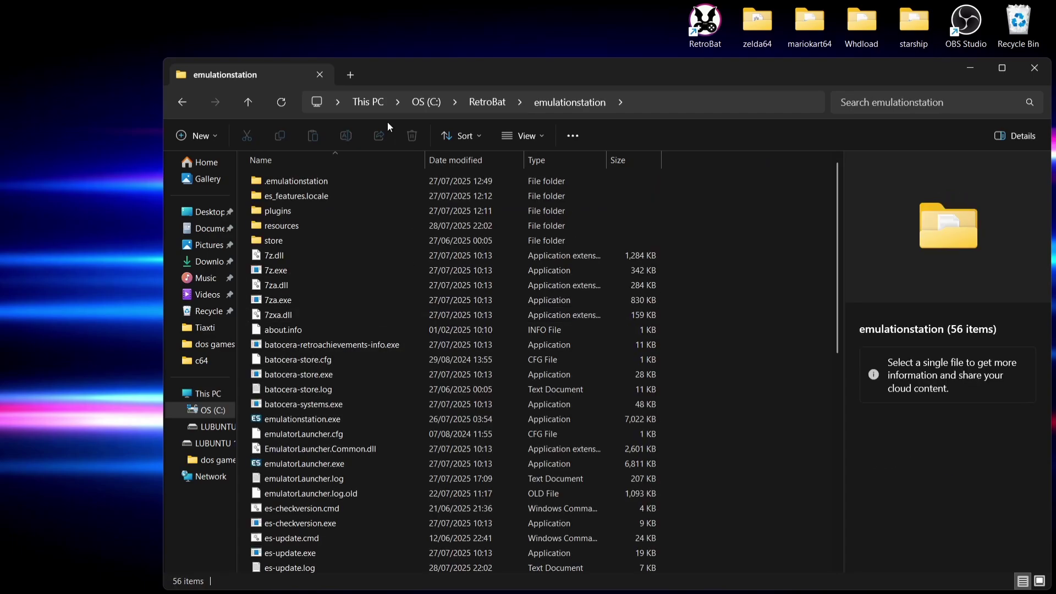
pyautogui.doubleClick(361, 181)
pyautogui.click(361, 180)
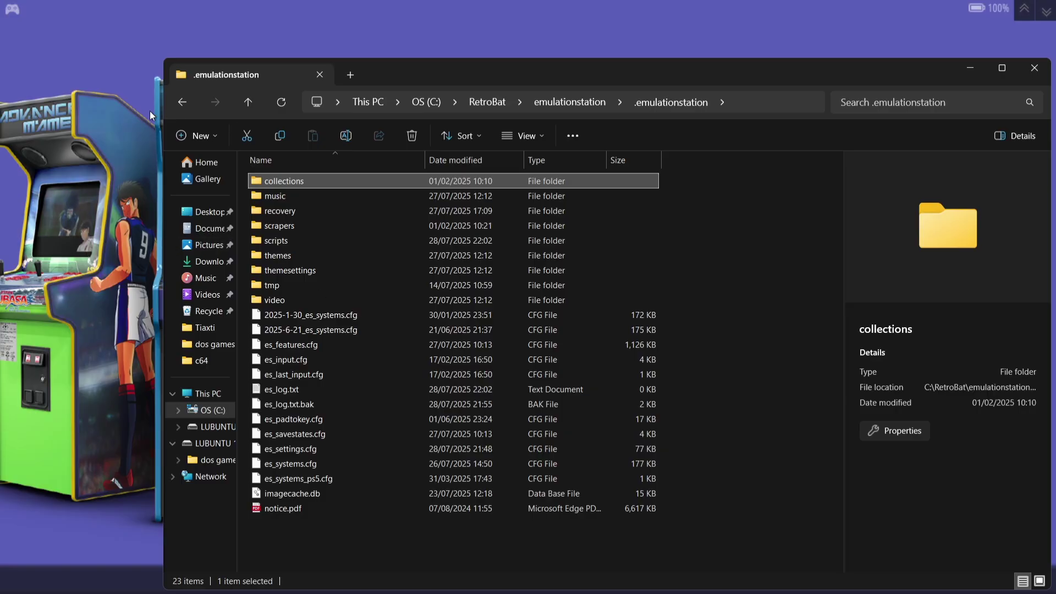
pyautogui.click(186, 99)
pyautogui.click(186, 100)
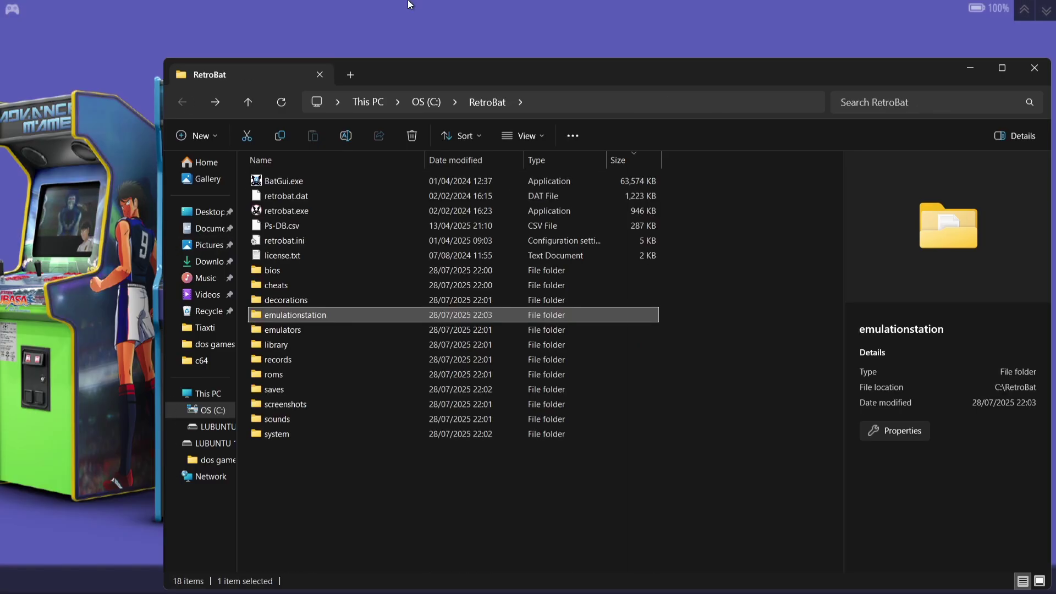
# - Switch back to the running RetroBat interface and open its main menu
pyautogui.click(408, 3)
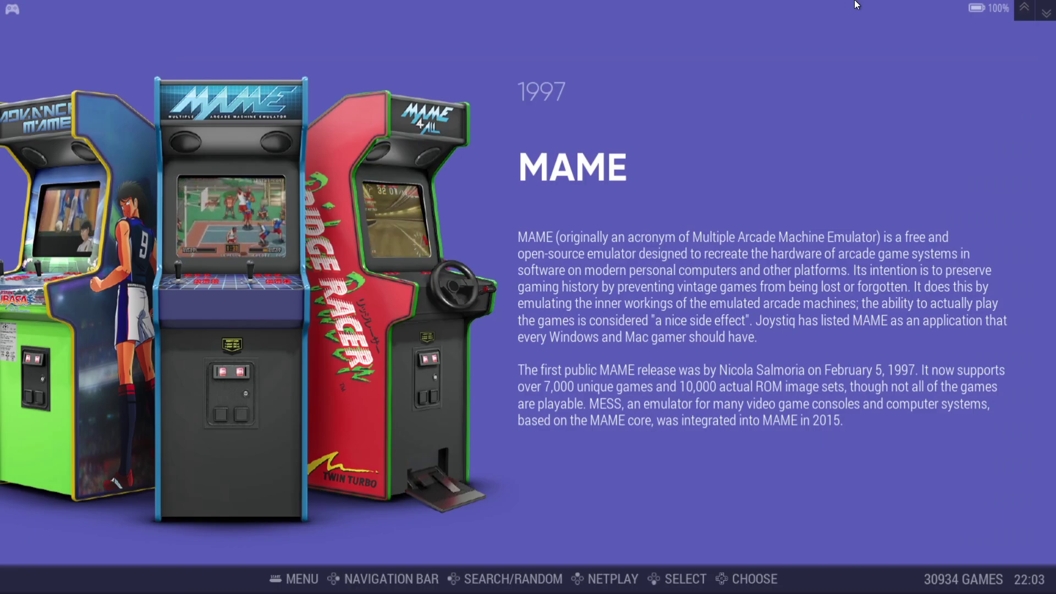
pyautogui.press('Escape')
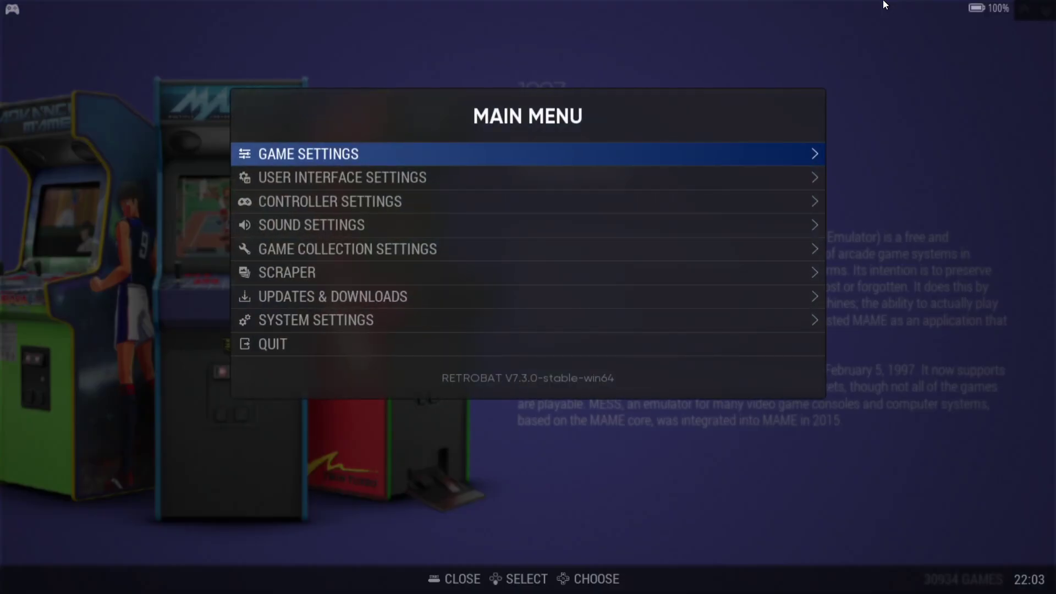